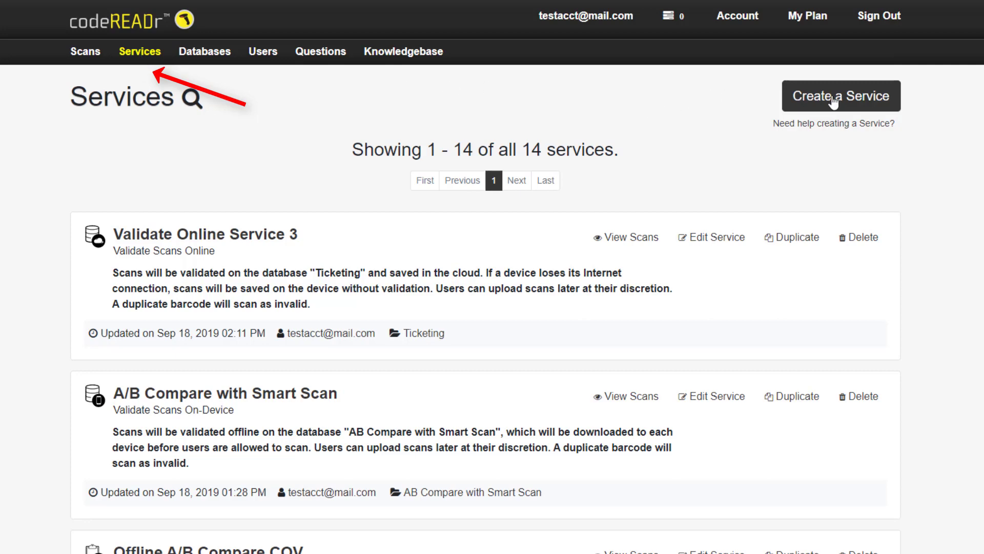
# From the Services page, start a new service to list the available service types.
pyautogui.click(857, 107)
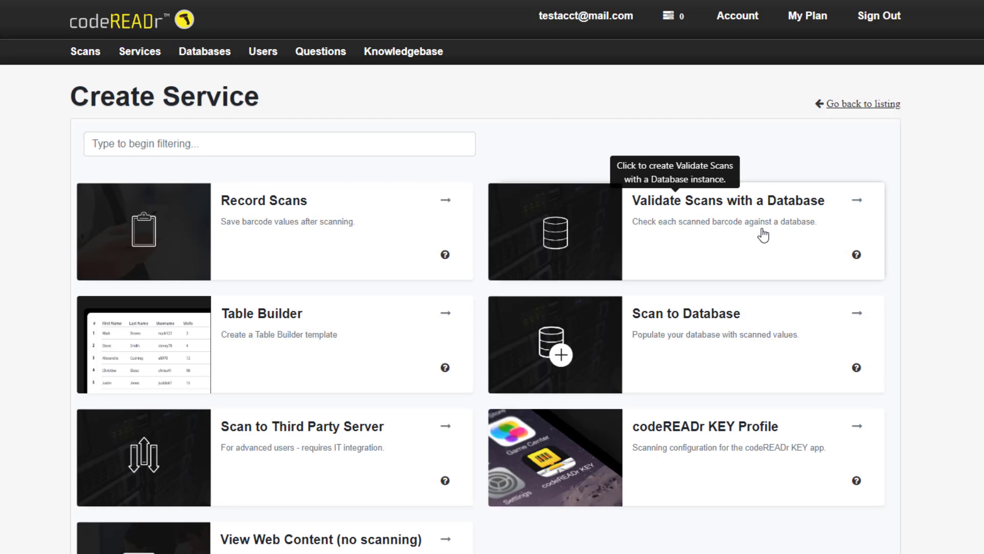
# Pick the 'Validate Scans with a Database' service type, with real-time online validation.
pyautogui.click(764, 234)
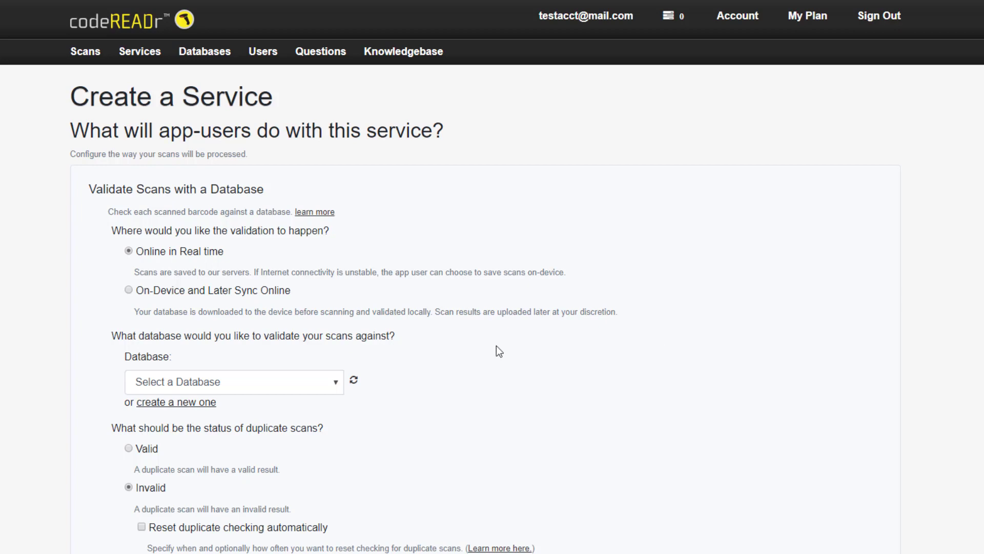
pyautogui.scroll(-2, 624, 339)
pyautogui.scroll(-2, 624, 338)
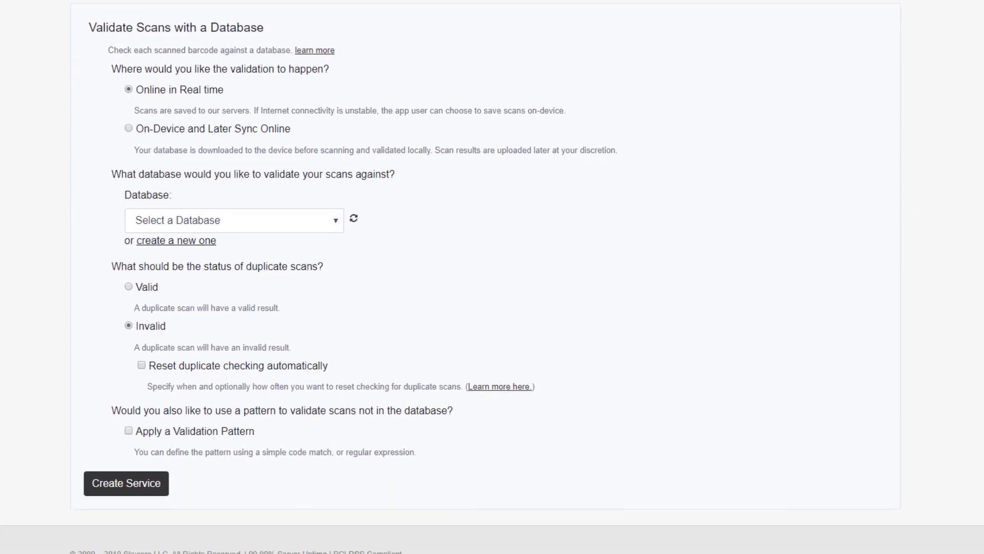
# Select 'Practice 1' as the validation database.
pyautogui.click(221, 225)
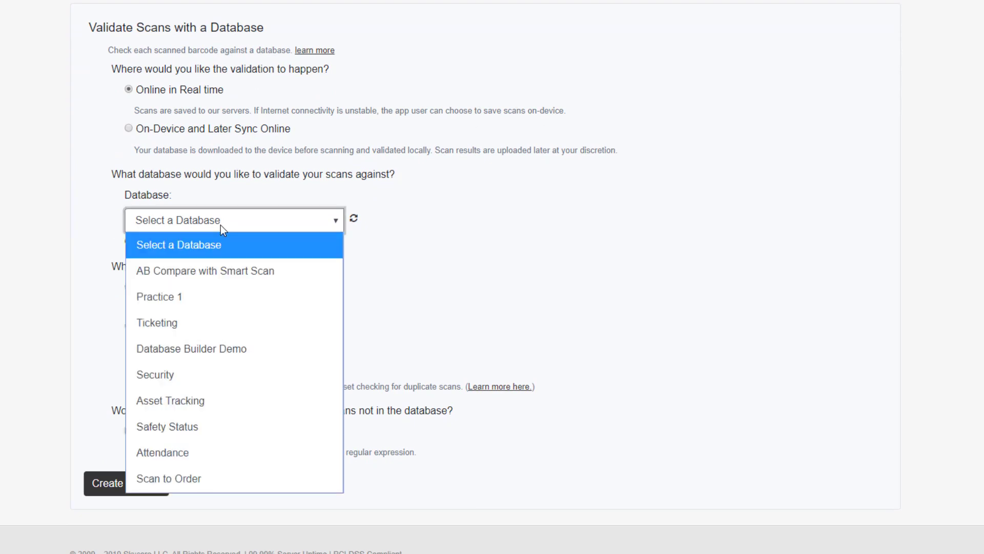
pyautogui.click(196, 305)
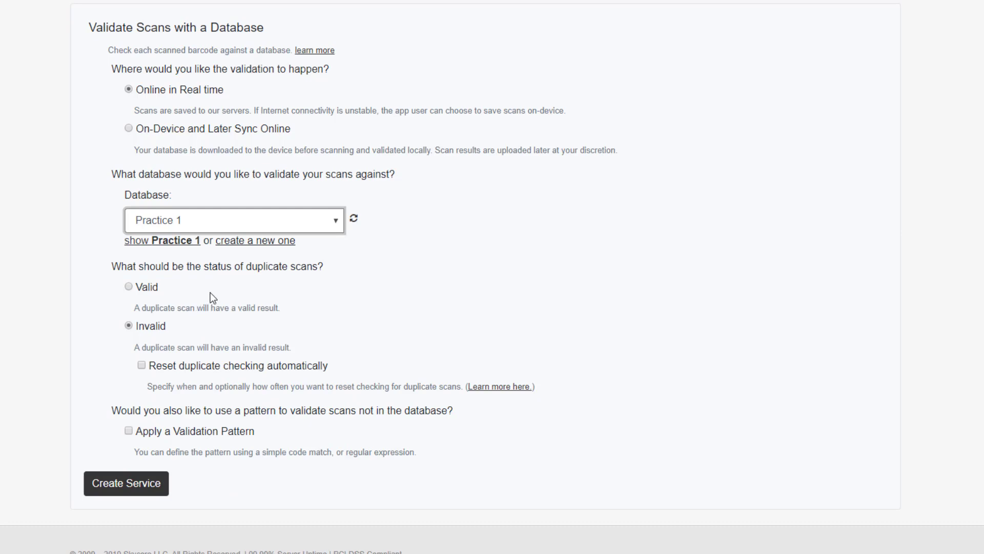
pyautogui.click(149, 295)
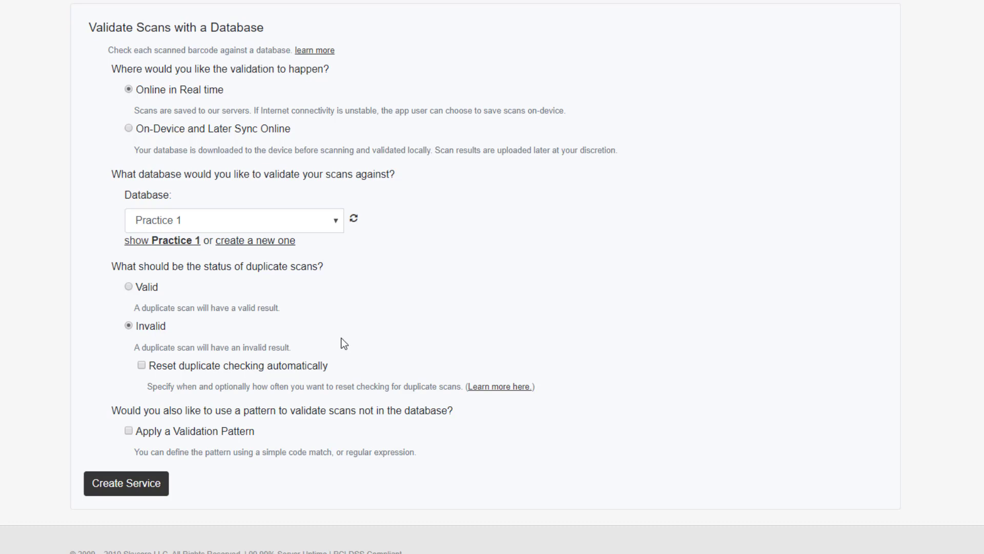
# Enable automatic duplicate-check reset, repeating every 1 week.
pyautogui.click(142, 365)
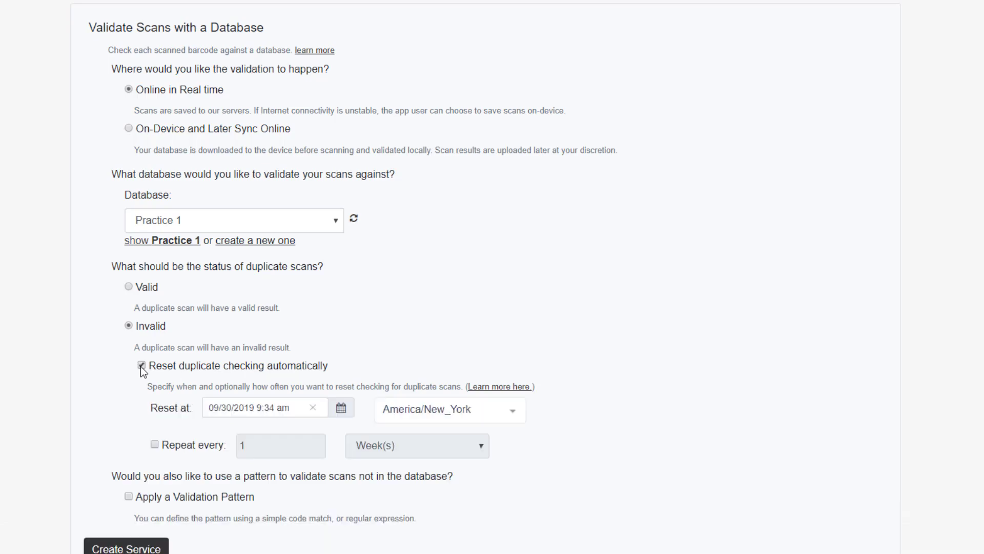
pyautogui.click(154, 444)
pyautogui.click(372, 450)
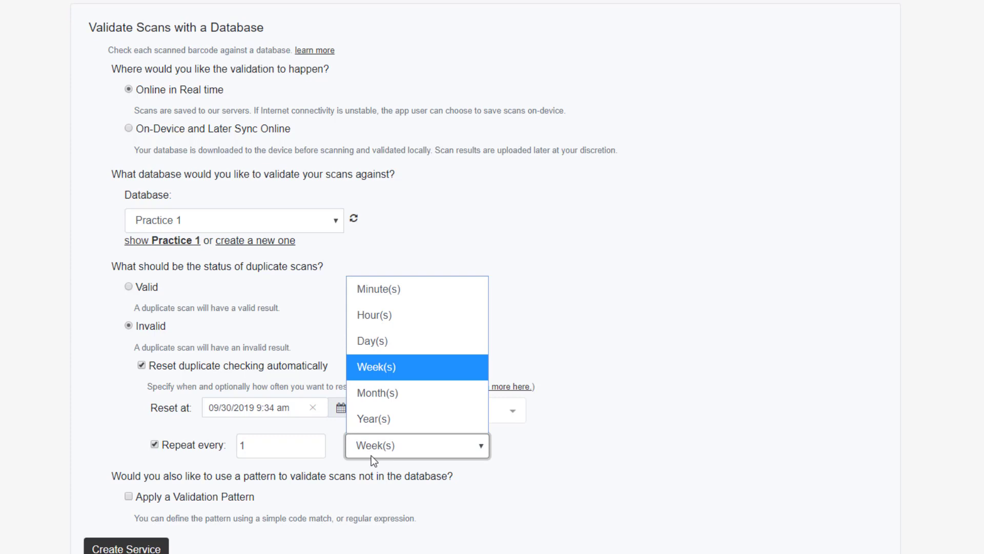
pyautogui.click(371, 455)
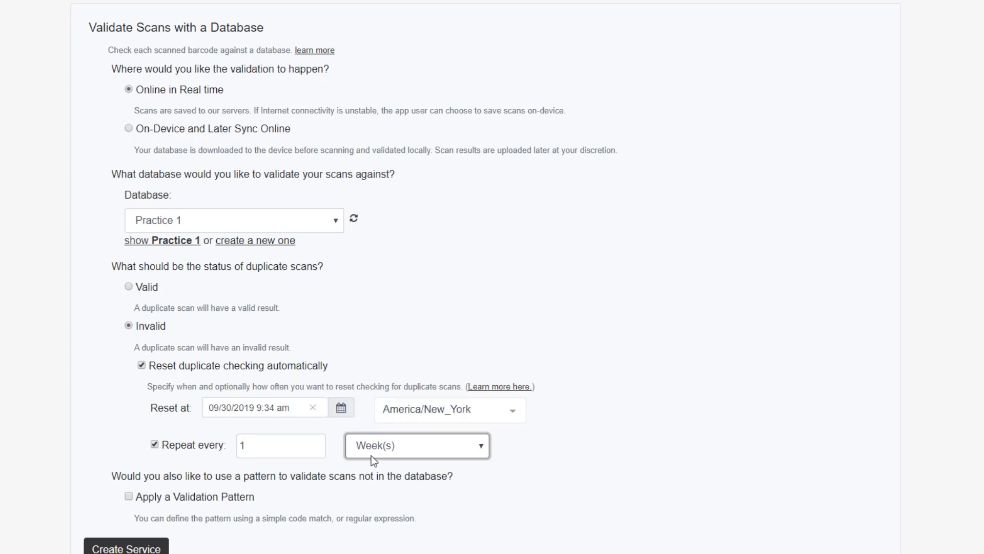
# Enable 'Apply a Validation Pattern' and start entering code pattern 123?????
pyautogui.click(128, 496)
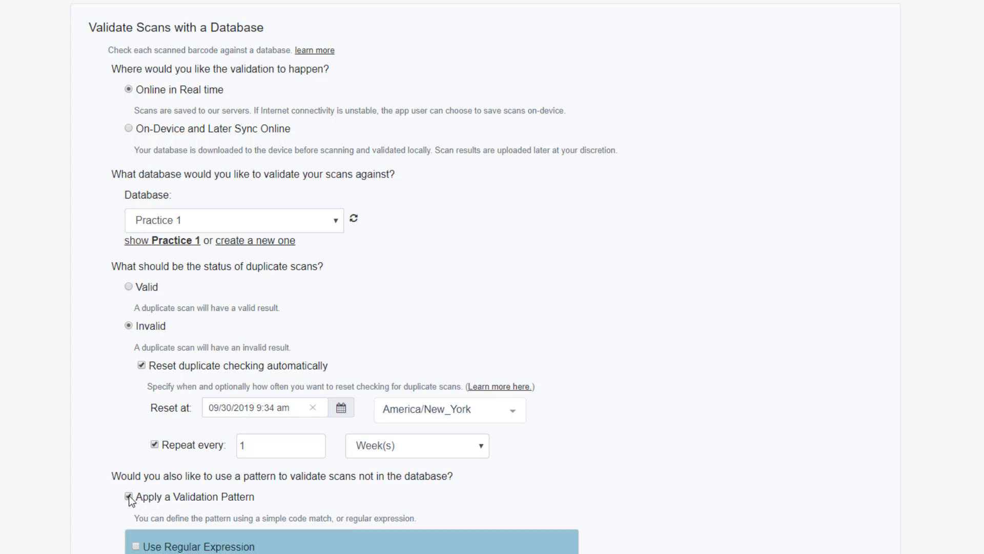
pyautogui.scroll(-5, 492, 351)
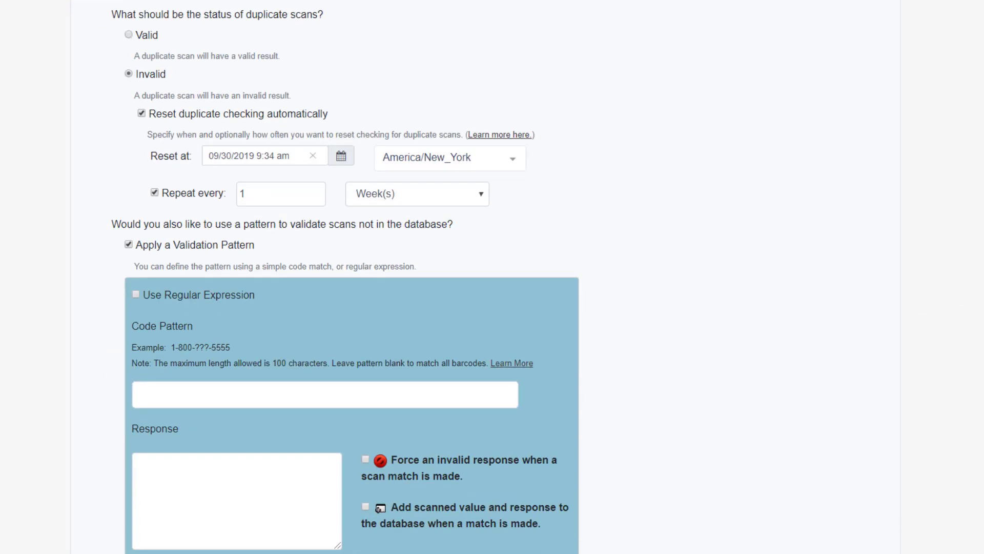
pyautogui.scroll(-5, 492, 351)
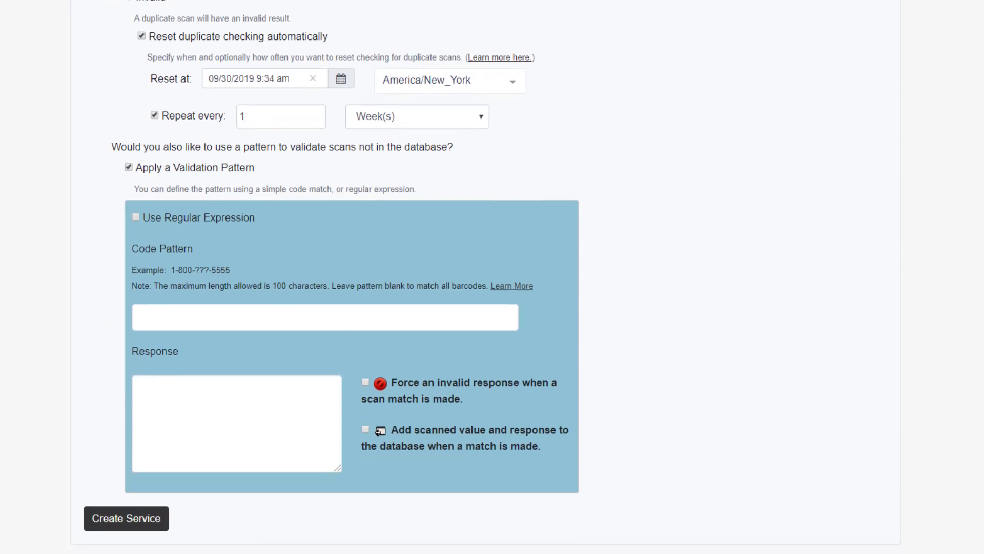
pyautogui.click(211, 311)
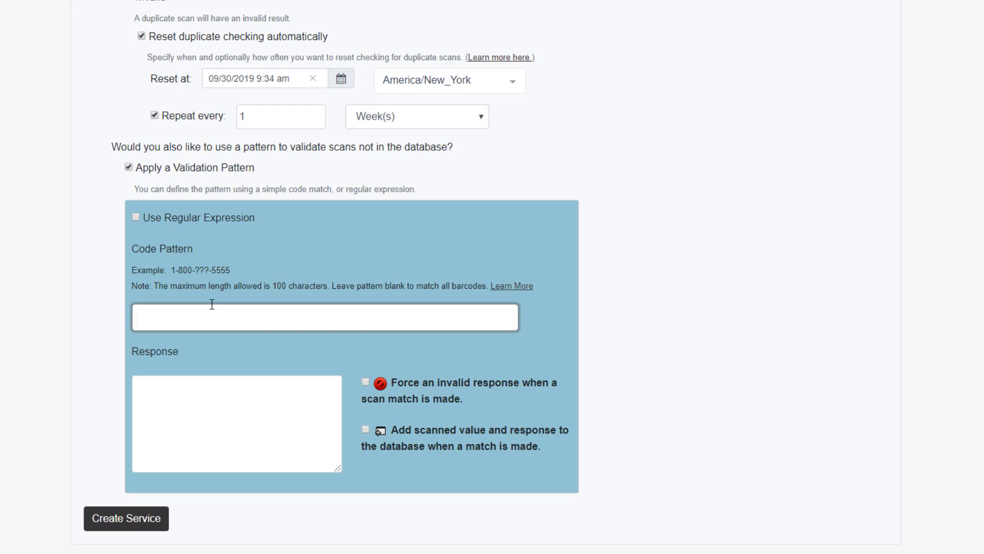
pyautogui.write('123')
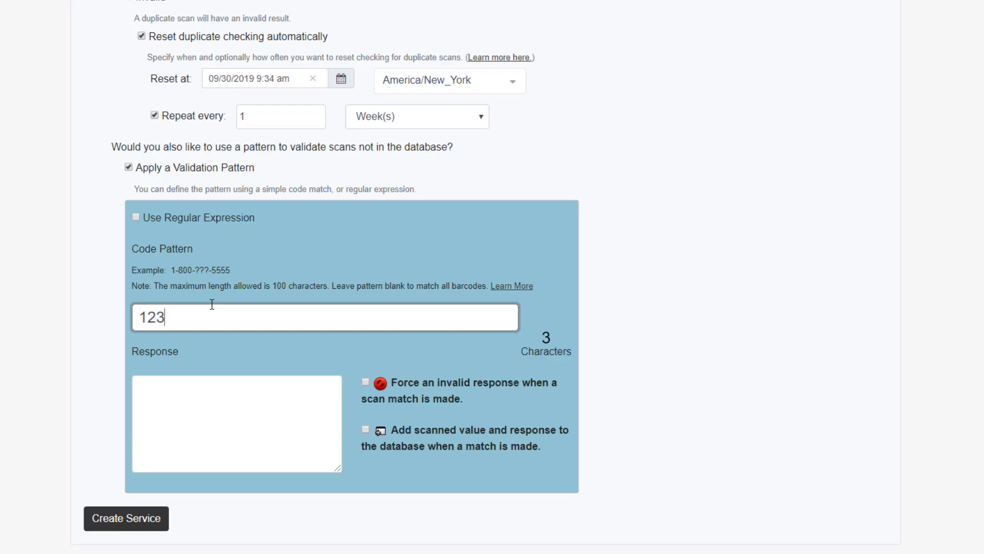
pyautogui.write('?????')
# Create 'Validate Online Service 4', keeping the default authorized user and no questions.
pyautogui.click(150, 519)
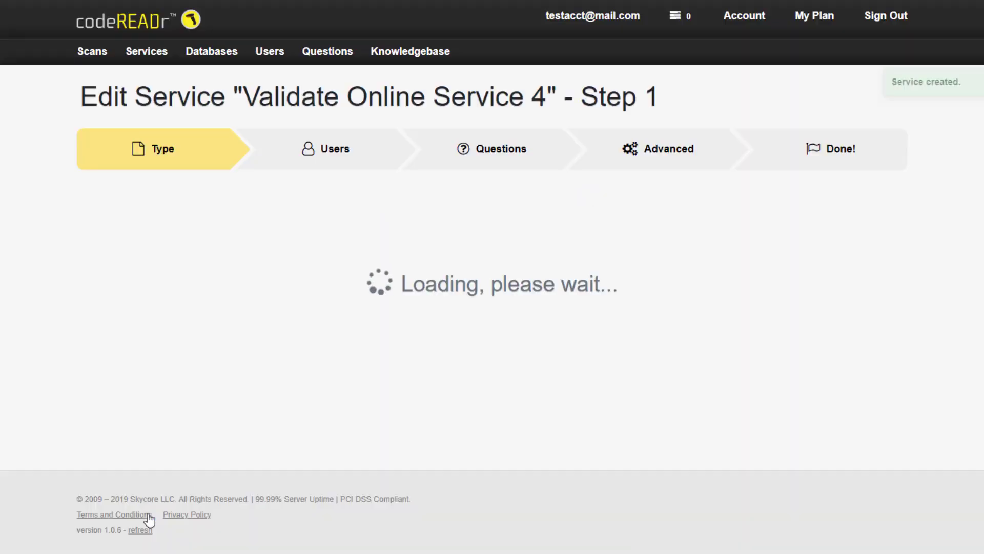
pyautogui.click(848, 213)
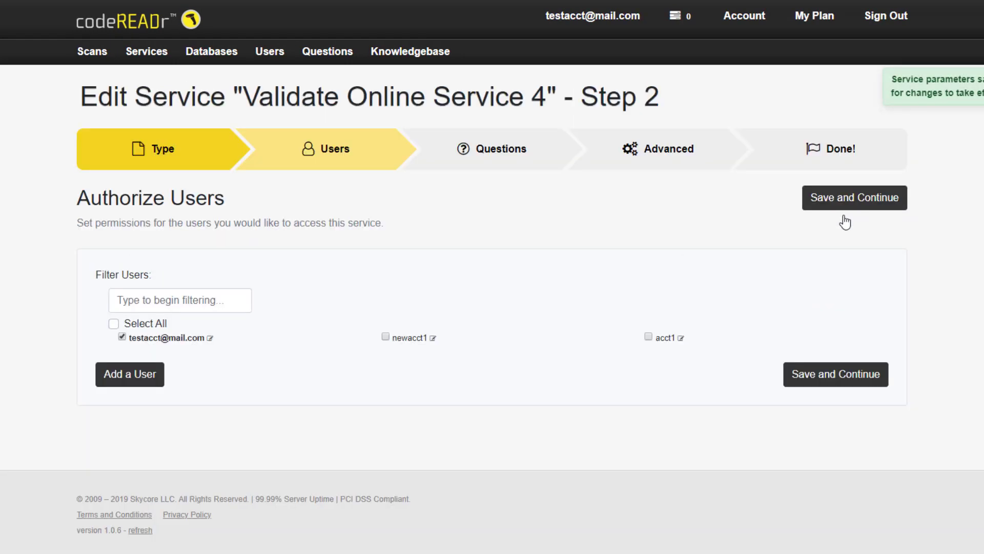
pyautogui.click(850, 201)
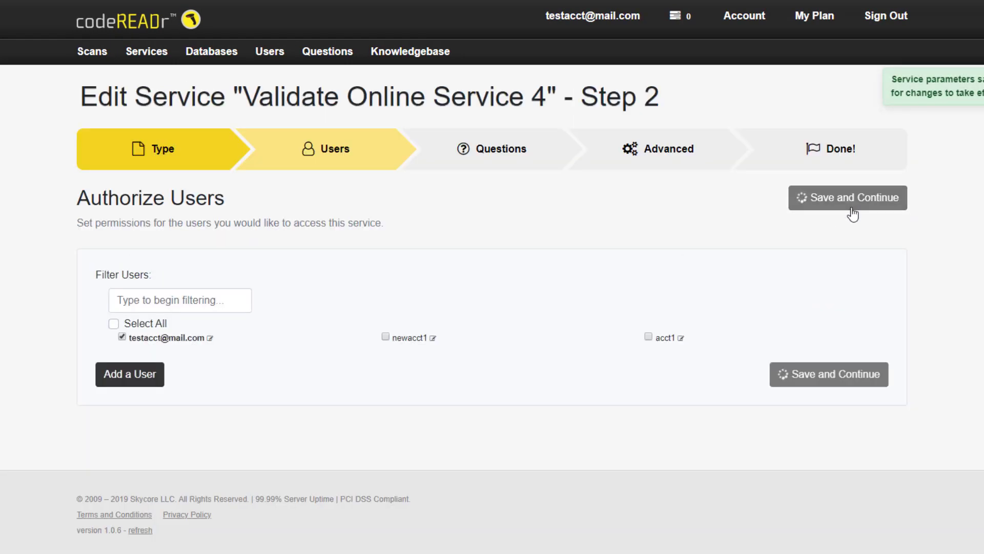
pyautogui.click(853, 202)
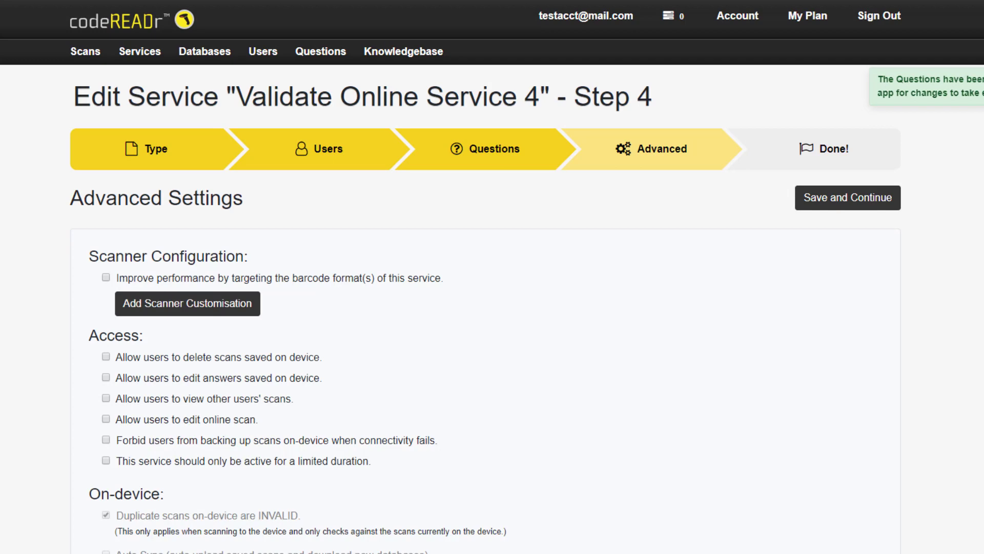
pyautogui.scroll(-3, 492, 308)
pyautogui.scroll(-2, 493, 308)
pyautogui.scroll(-2, 492, 307)
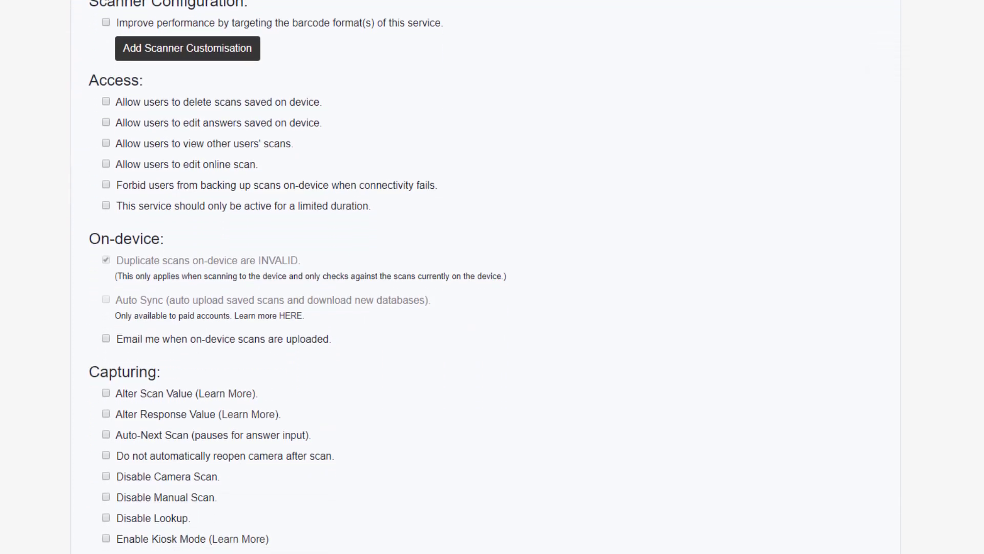
pyautogui.scroll(5, 492, 277)
pyautogui.scroll(1, 492, 277)
# Save the Advanced Settings at their defaults to finish the setup.
pyautogui.click(846, 168)
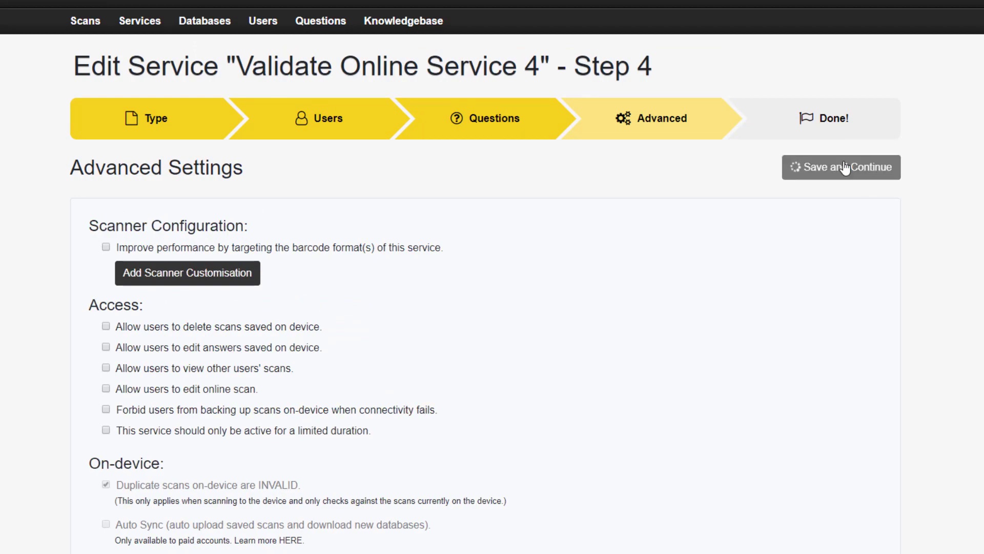